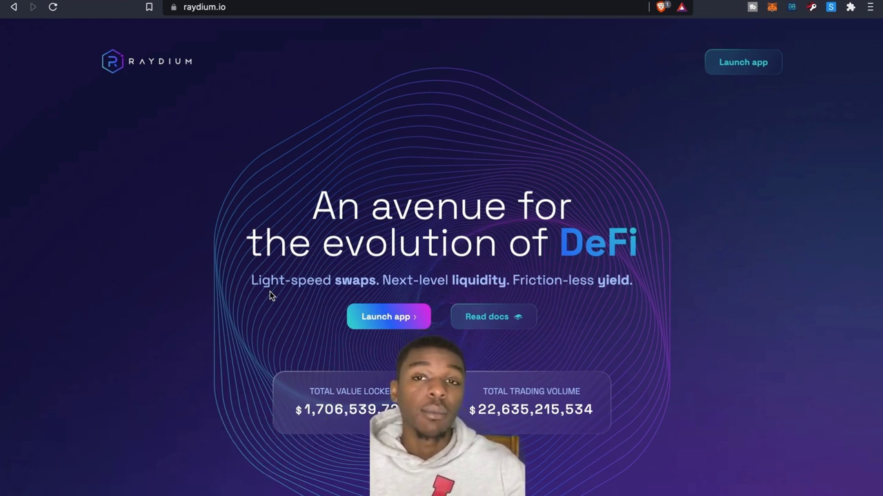
Scroll through the Raydium landing page and jump back to the top.
scroll(368, 354, down, 1)
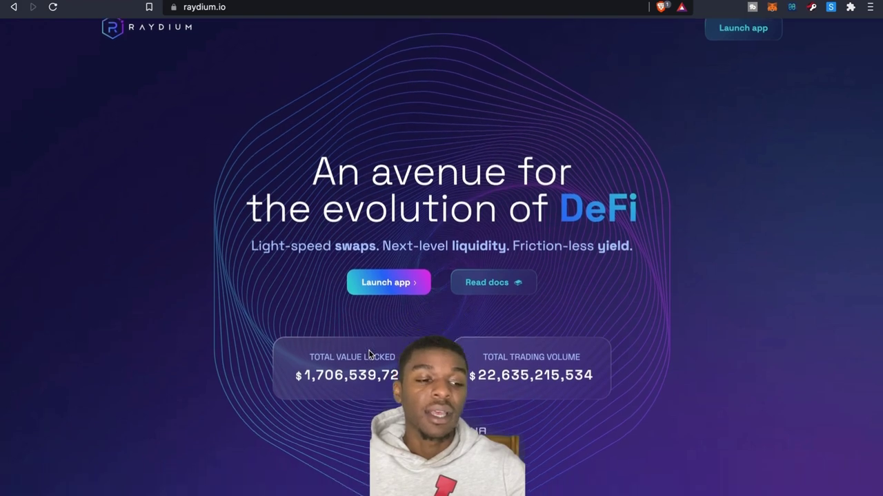
scroll(366, 345, up, 1)
scroll(366, 345, down, 10)
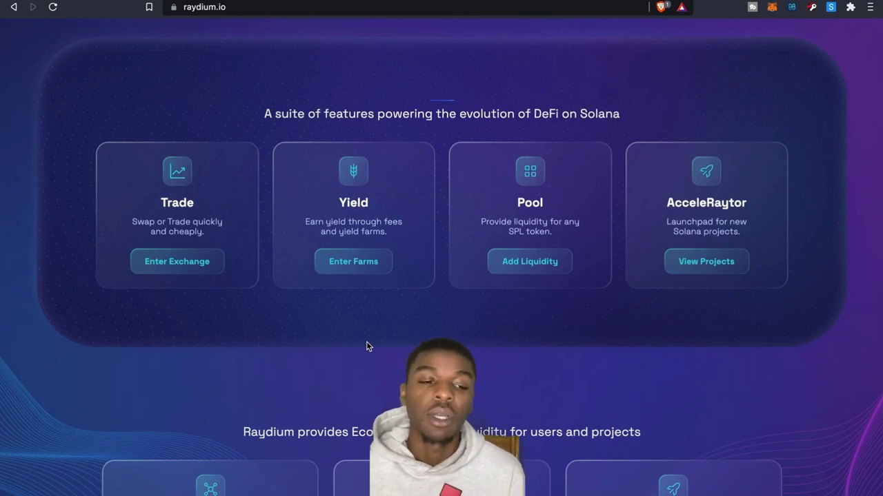
scroll(366, 341, down, 3)
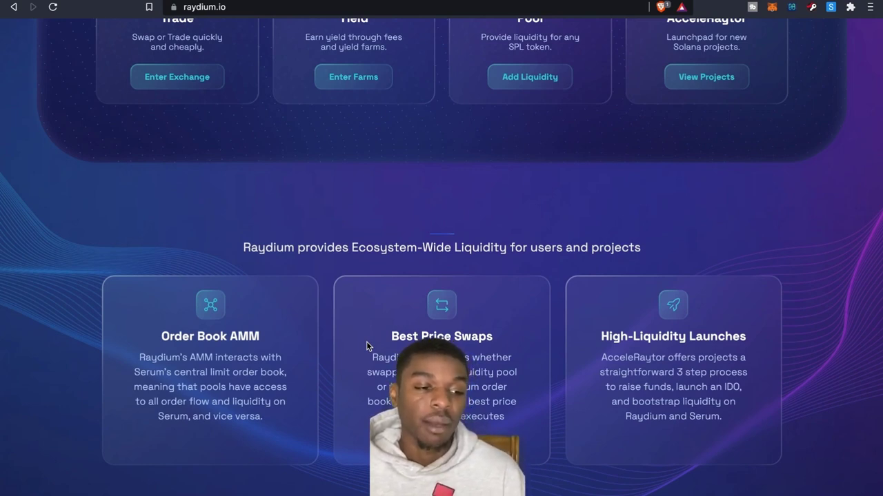
scroll(367, 346, down, 1)
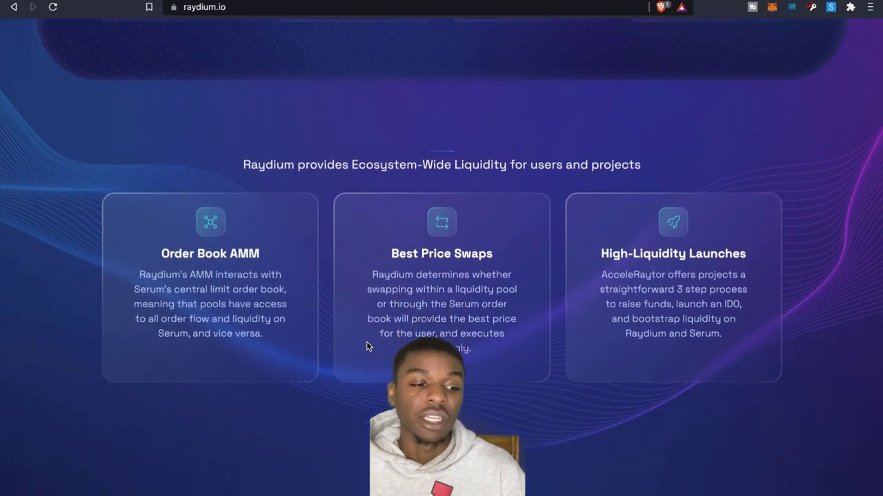
scroll(366, 347, down, 3)
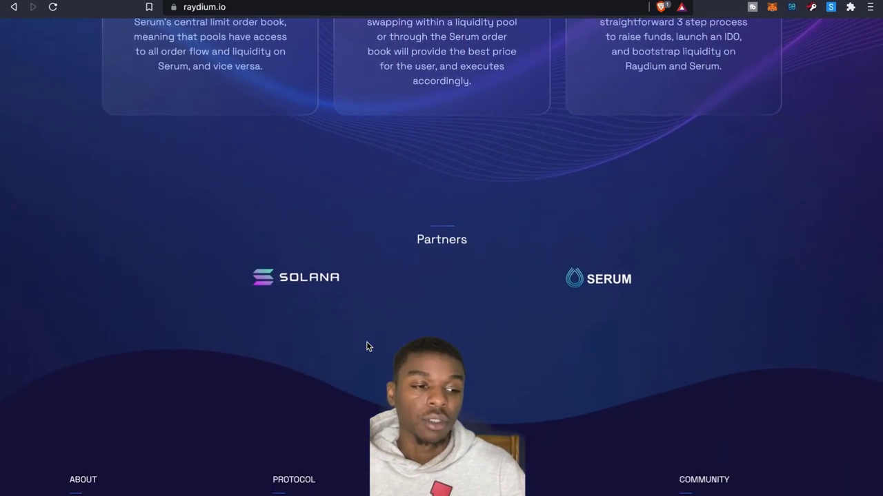
key(Home)
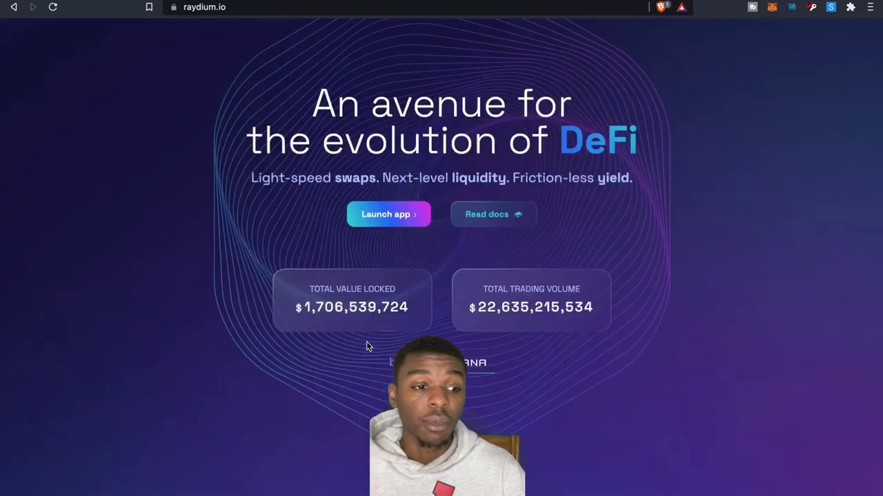
Launch the app, visit the order-book Trading page, then open the Top Pools table.
click(391, 318)
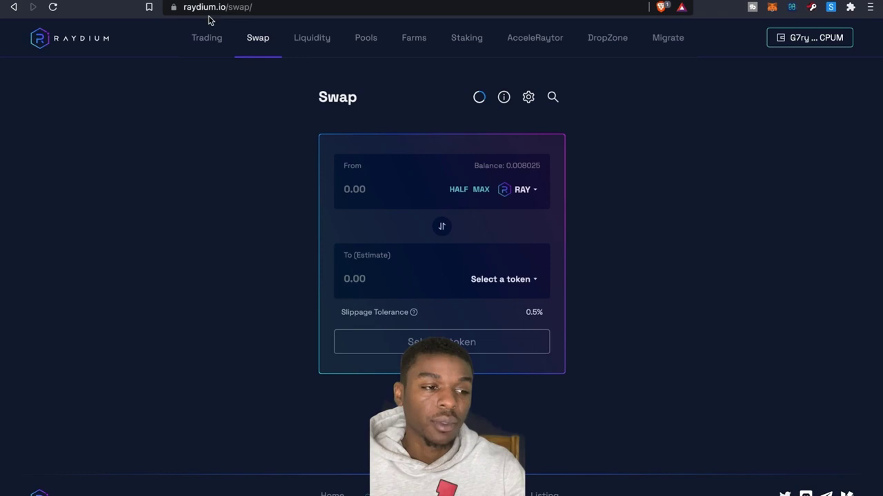
click(210, 36)
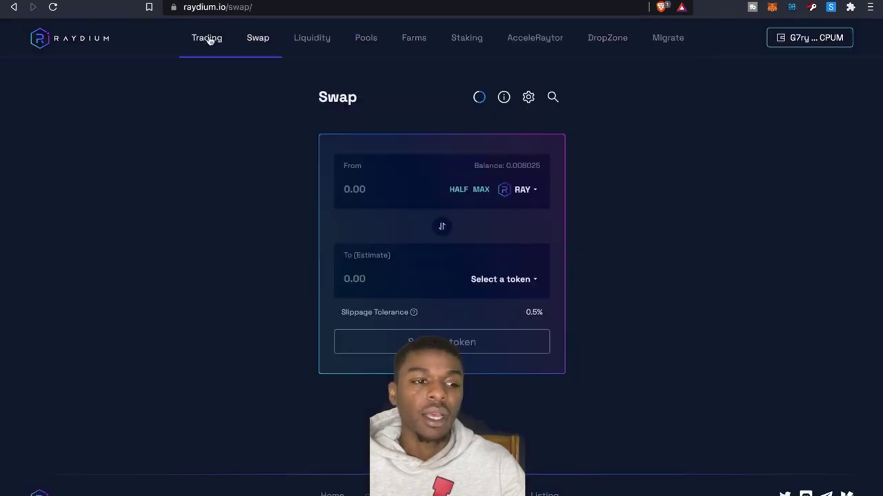
click(355, 44)
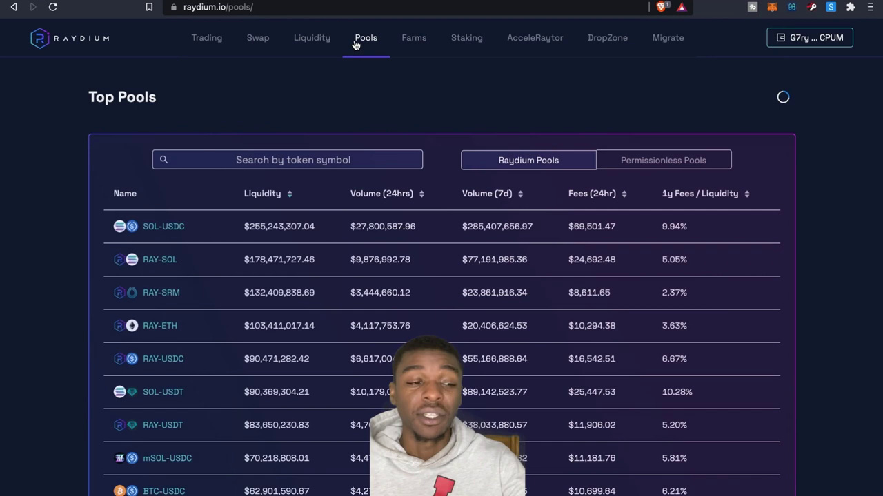
On Add Liquidity, select ATLAS as the first token and RAY as the second.
click(312, 37)
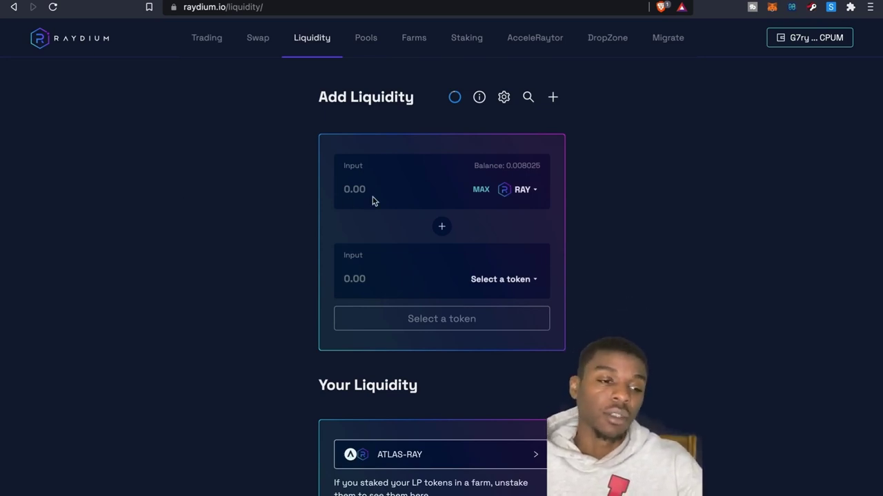
click(518, 196)
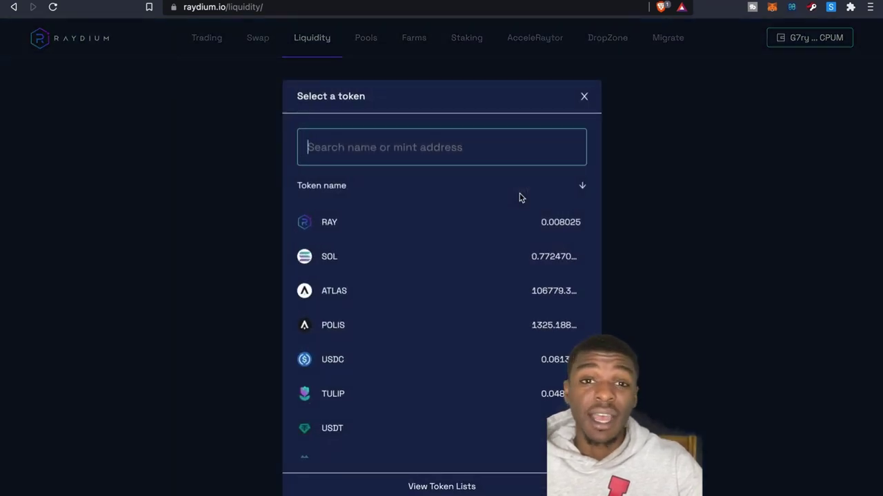
click(587, 99)
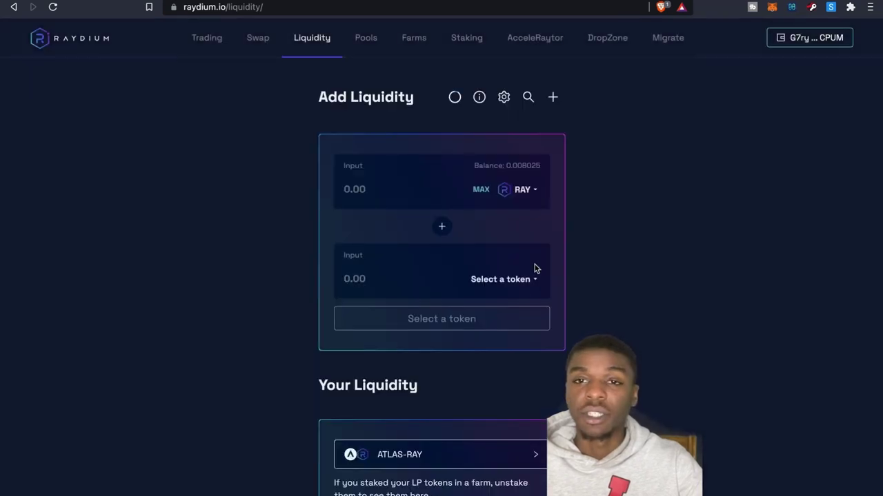
click(528, 188)
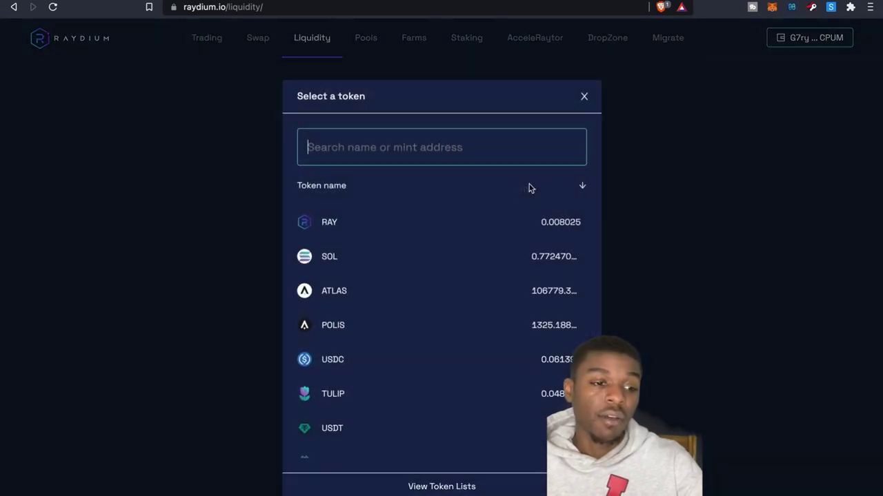
click(499, 289)
click(512, 286)
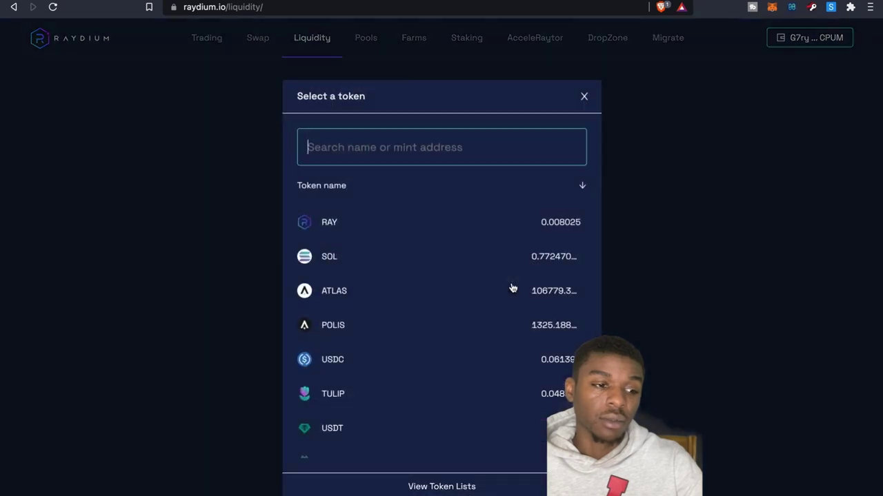
click(457, 222)
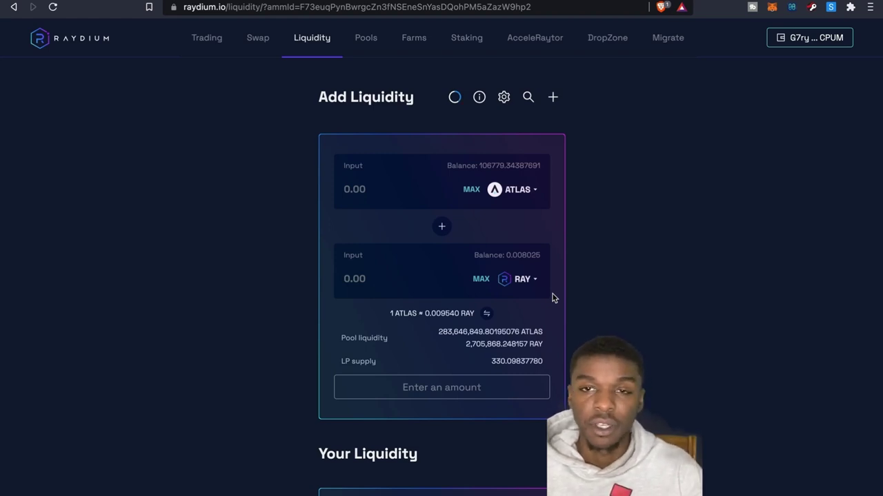
Open the Farms list and scroll down past the RAY pairs to the POLIS-RAY LP and ATLAS-RAY LP farms.
click(372, 39)
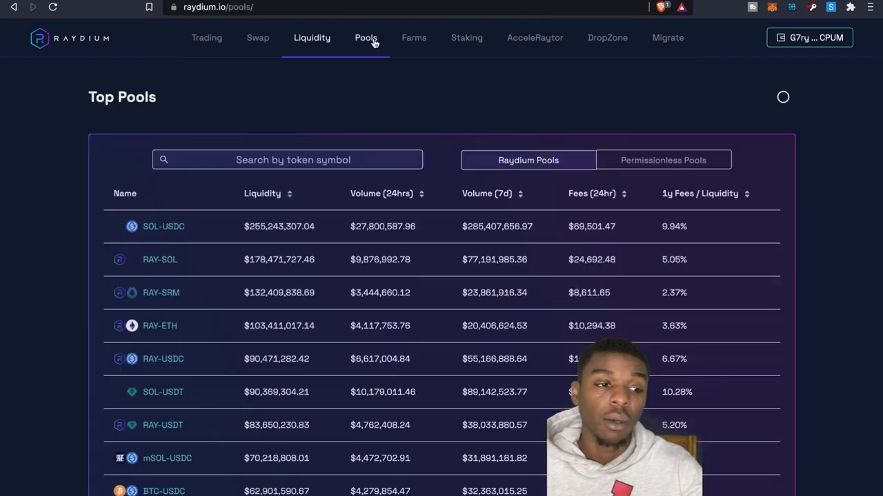
click(417, 40)
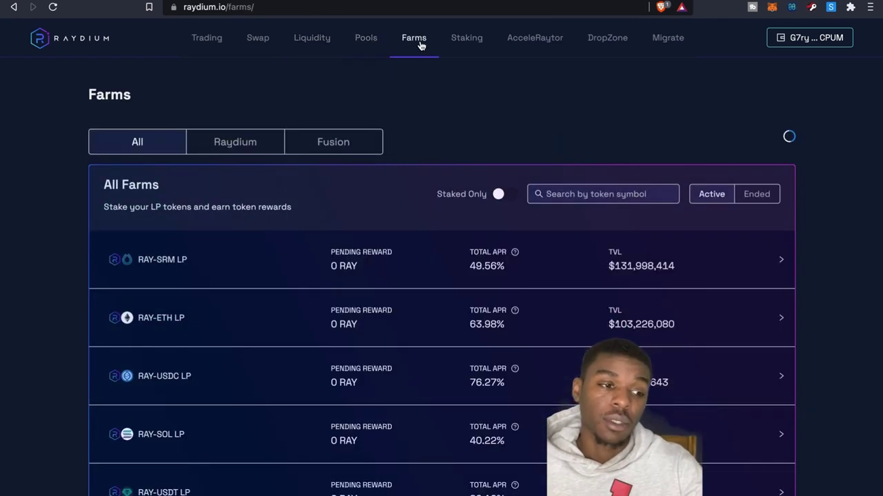
scroll(418, 108, down, 2)
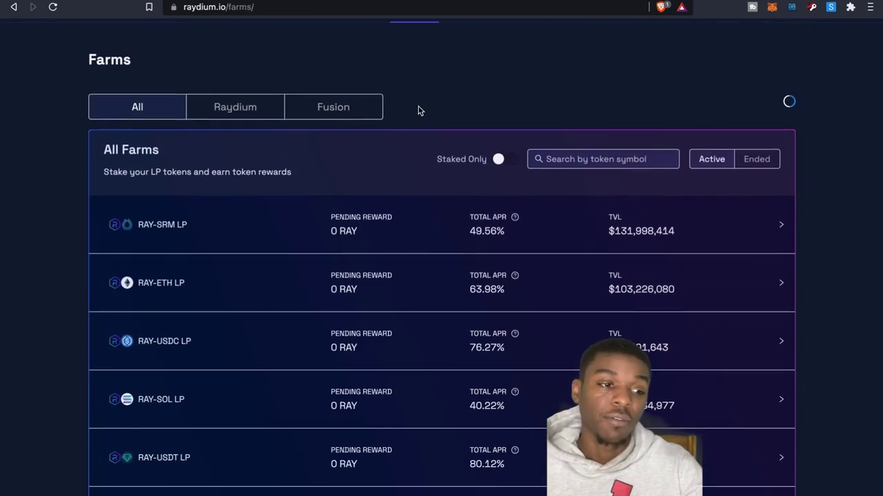
scroll(418, 110, down, 2)
scroll(417, 110, up, 1)
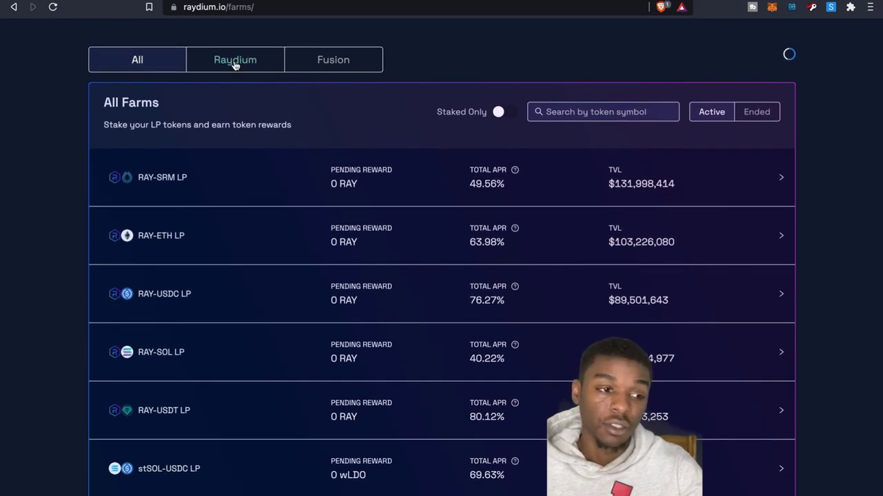
scroll(262, 219, down, 2)
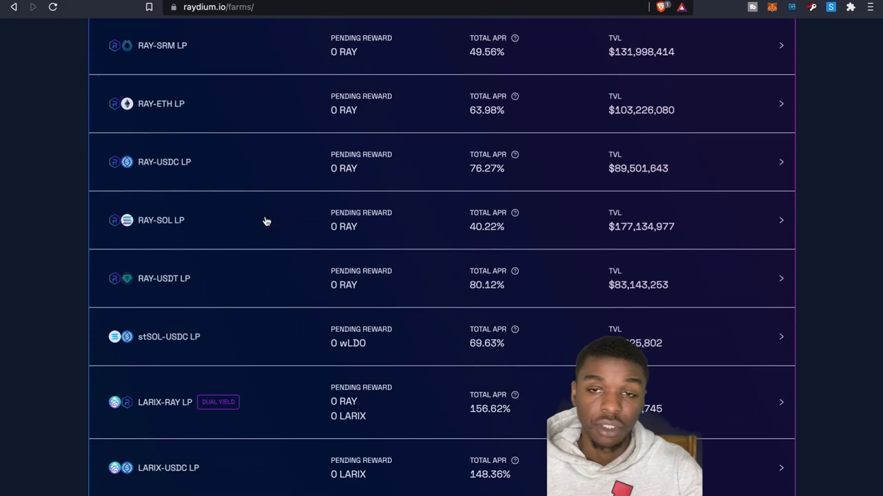
scroll(227, 365, down, 1)
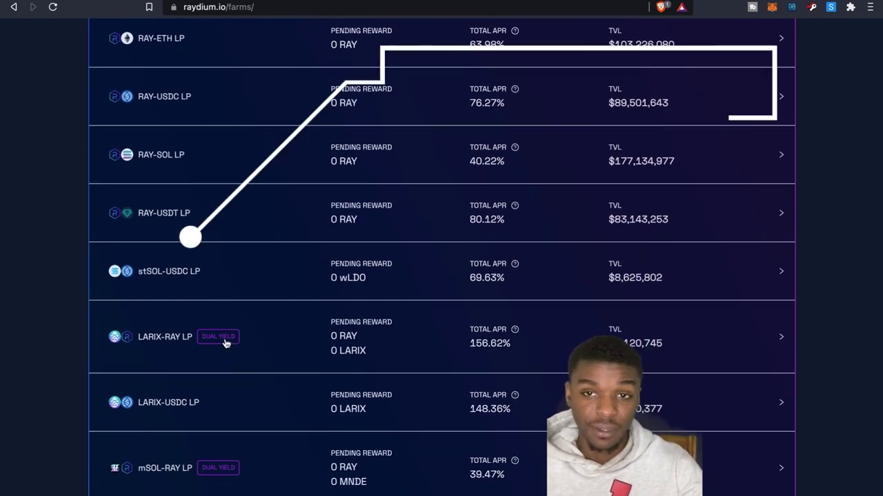
scroll(224, 354, down, 1)
scroll(222, 355, down, 3)
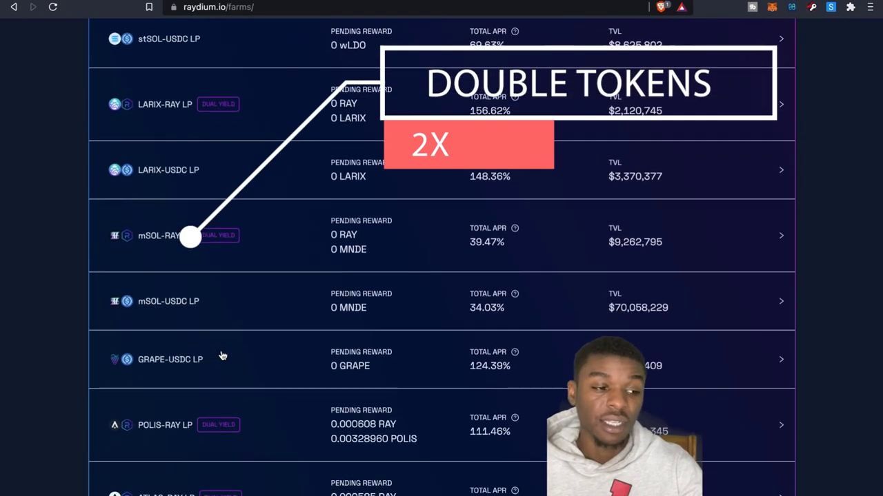
scroll(222, 412, down, 1)
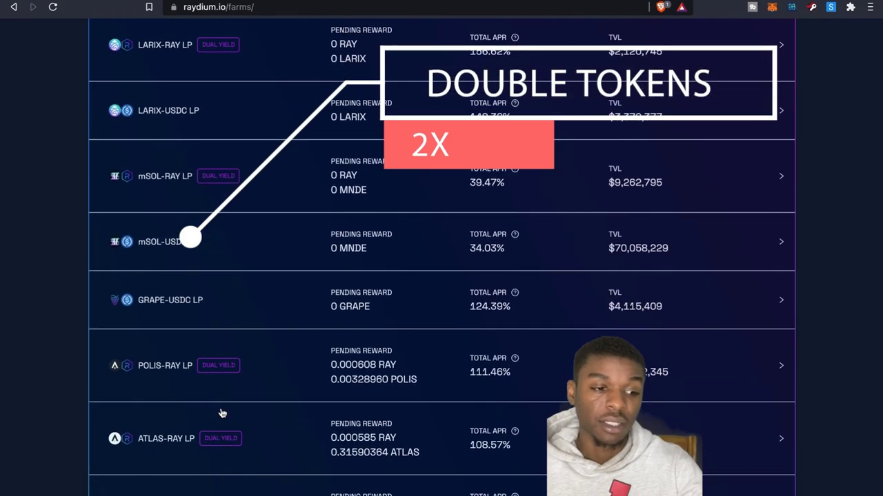
scroll(240, 363, down, 1)
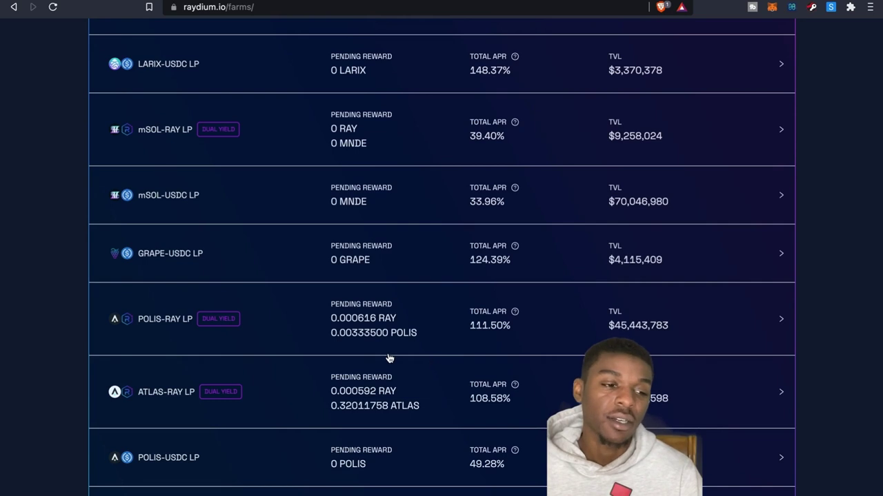
click(432, 339)
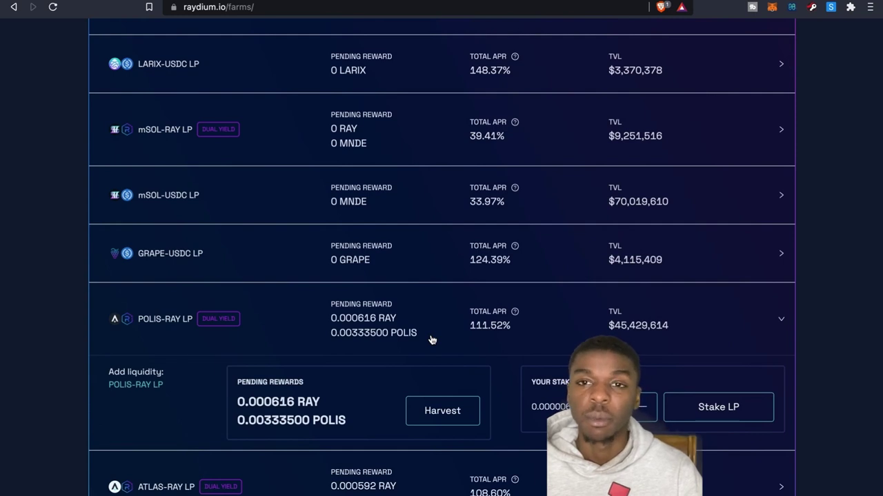
click(431, 339)
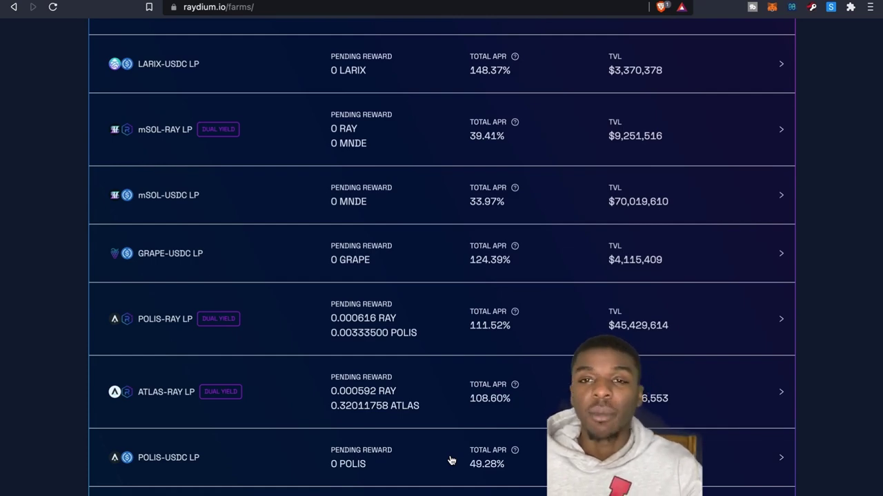
scroll(386, 416, up, 15)
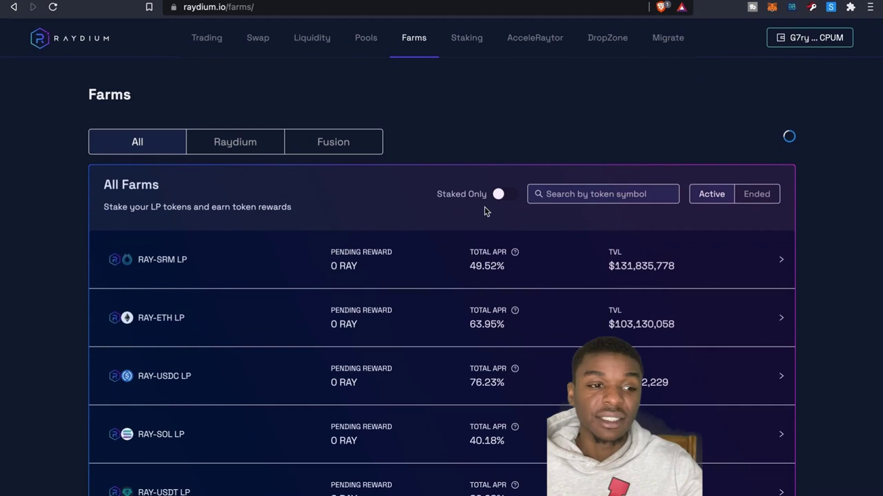
Open Staking, then expand and collapse the RAY pool showing 20.079580 RAY staked at 27.25% APR.
click(465, 47)
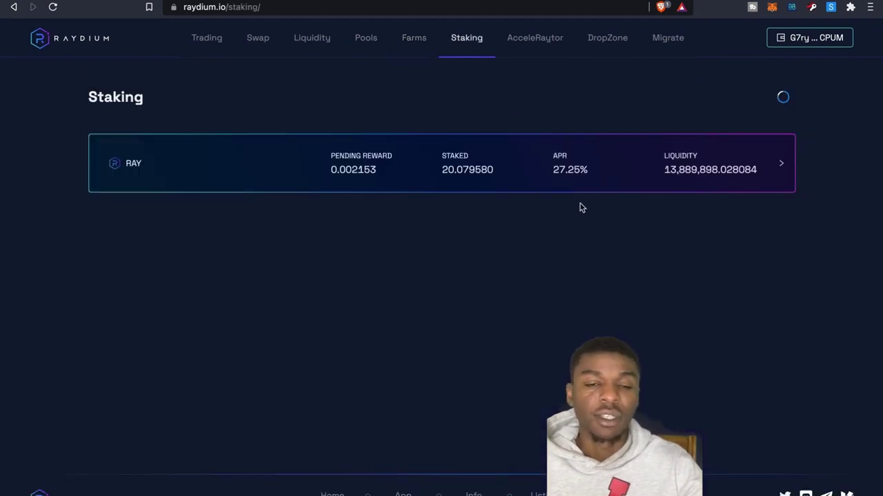
click(586, 184)
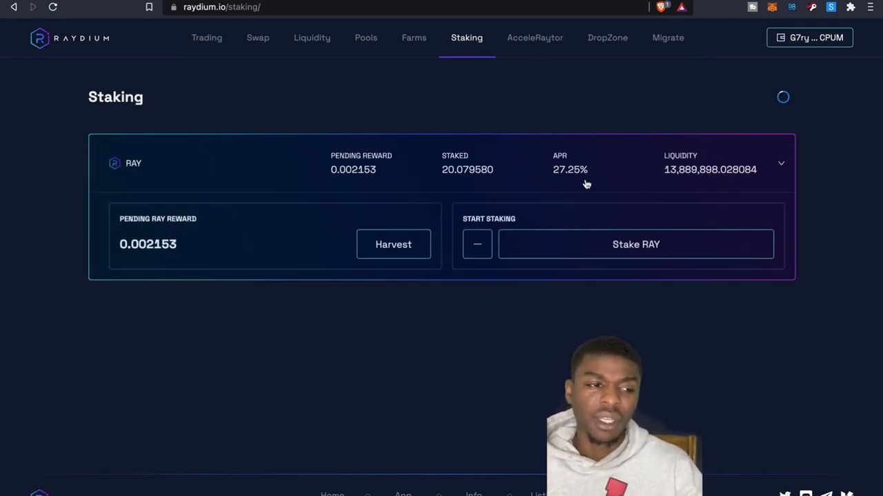
click(585, 183)
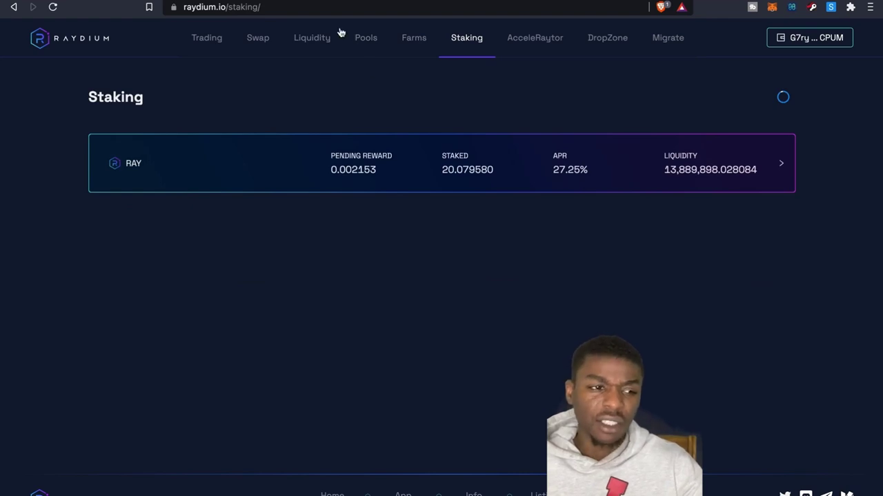
Load coinmarketcap.com in a new browser tab.
key(ctrl+t)
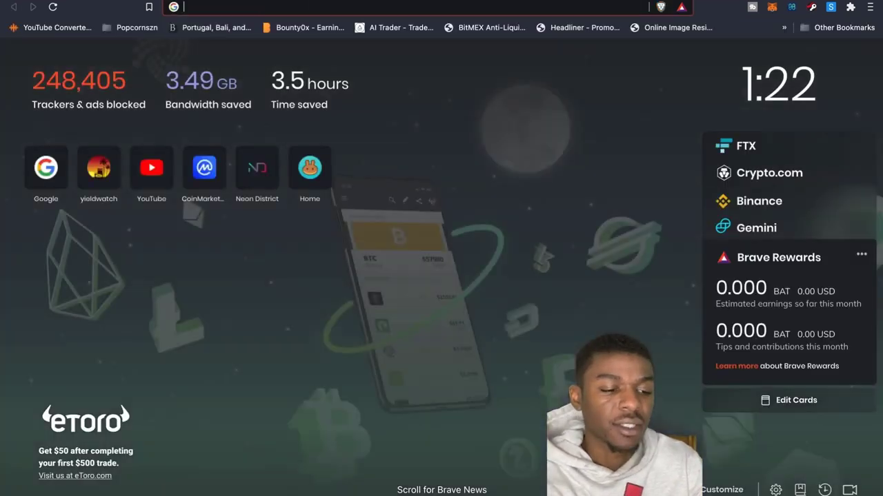
text(coinm)
key(Return)
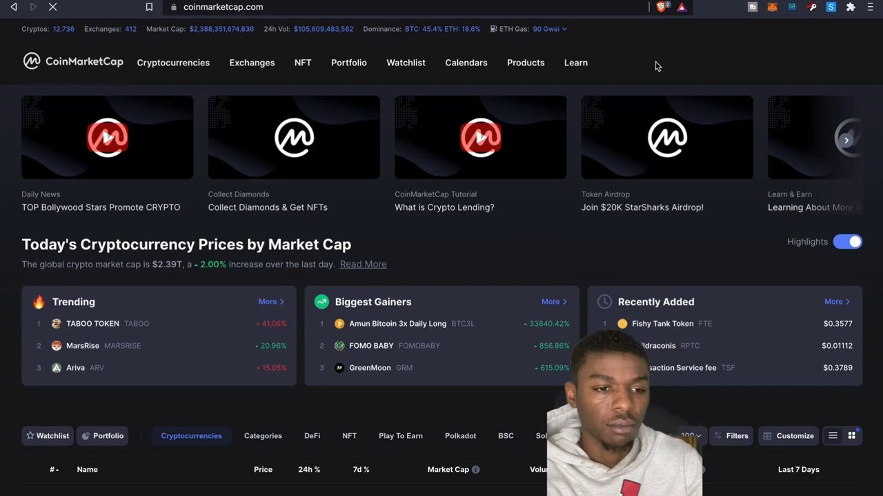
Search 'ray', open the Raydium (RAY) price page and show its 3M chart.
click(788, 66)
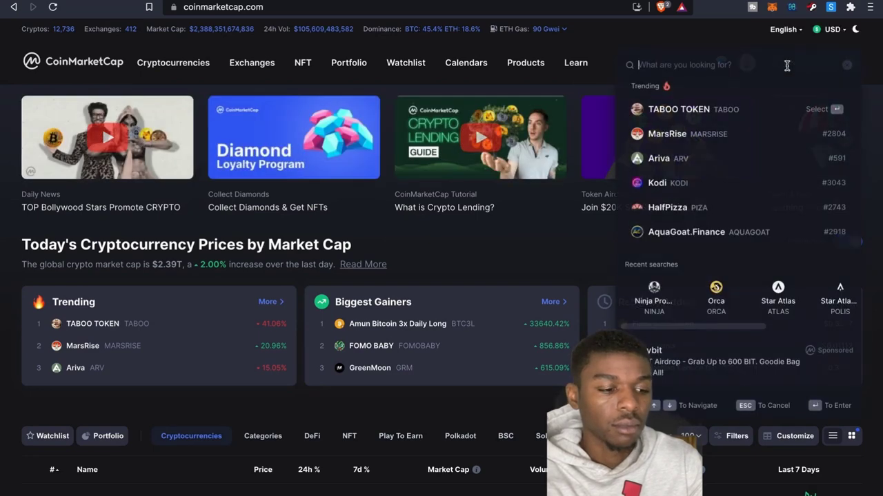
text(ray)
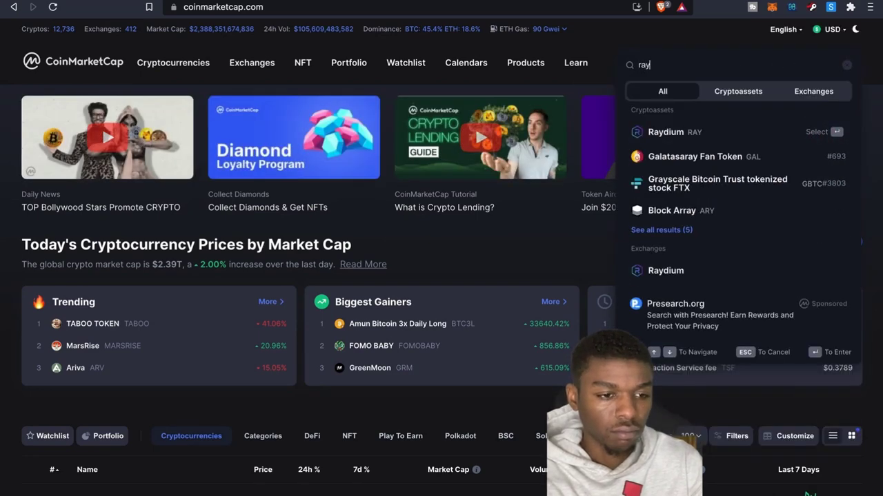
click(721, 131)
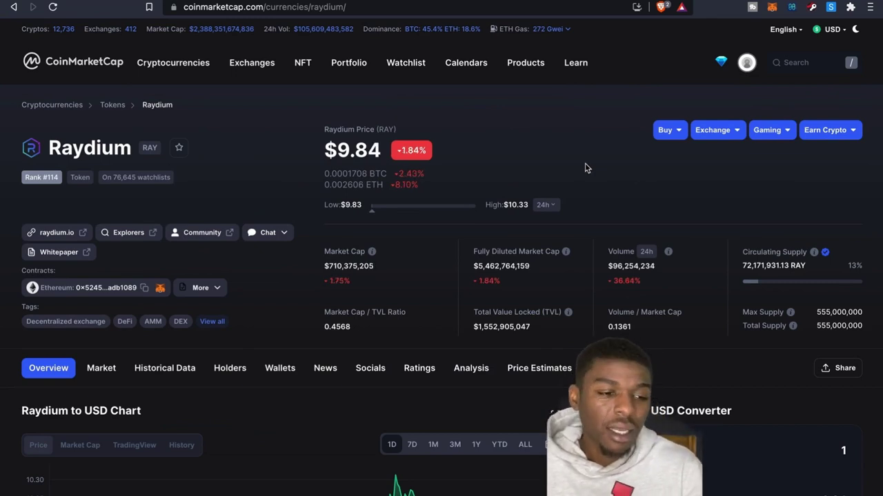
scroll(585, 168, down, 3)
click(455, 253)
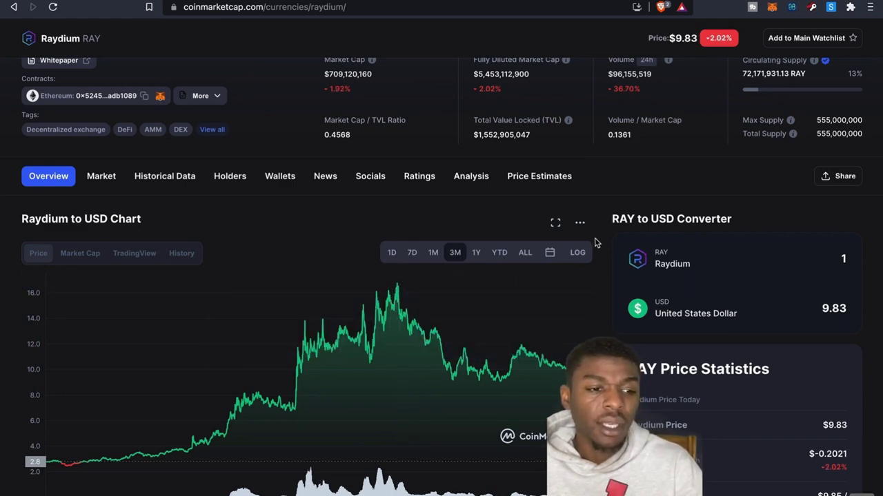
scroll(596, 241, up, 3)
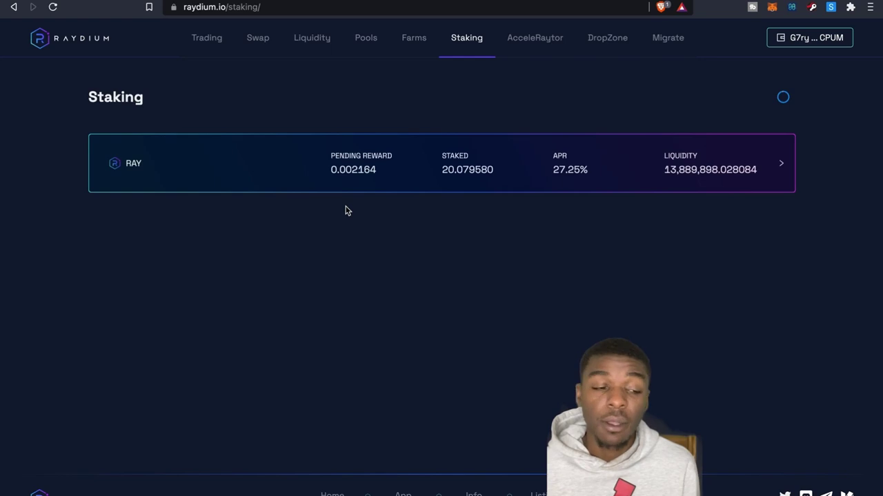
click(213, 45)
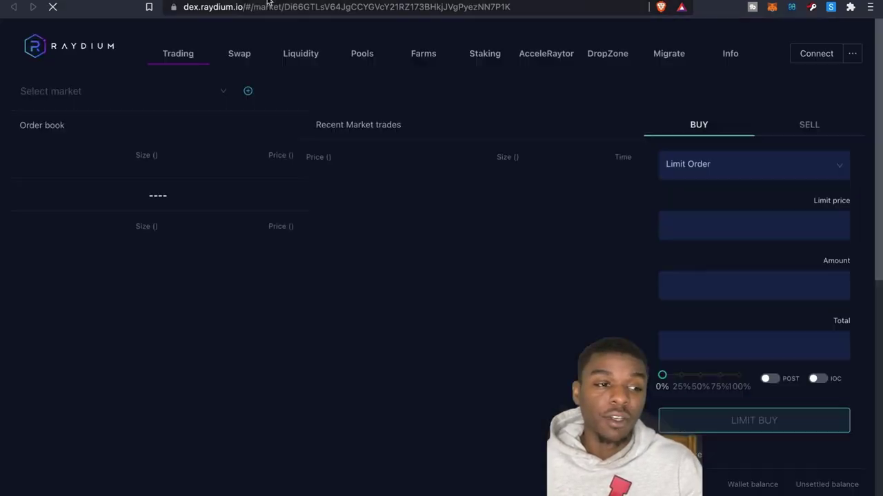